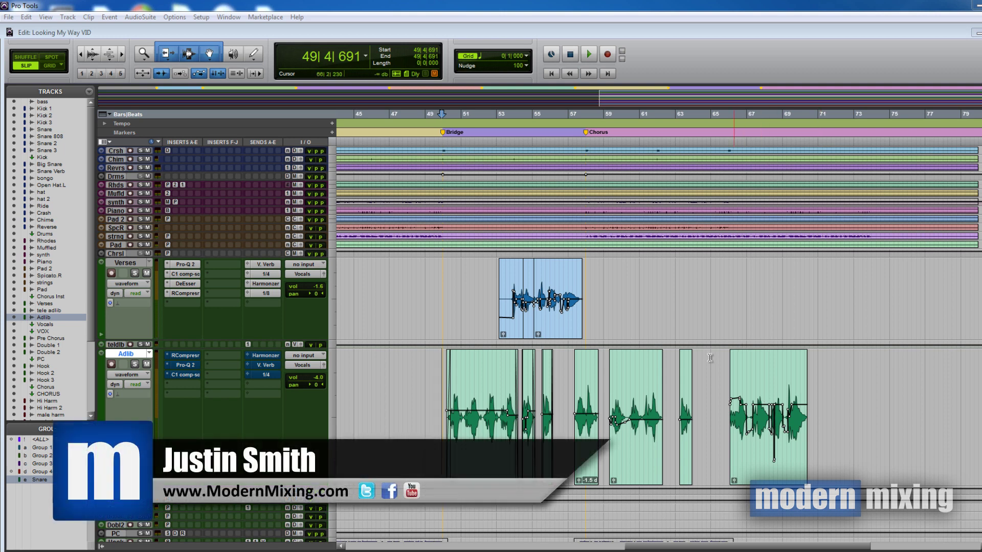
Drag-select the Adlib clips from about bar 49 to bar 70.
drag(711, 374, 844, 391)
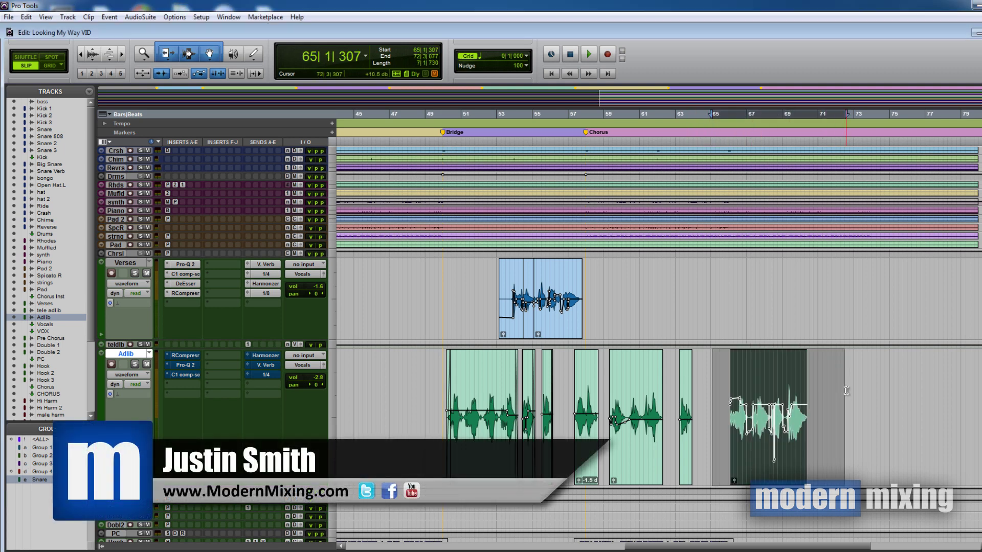
drag(913, 396, 811, 401)
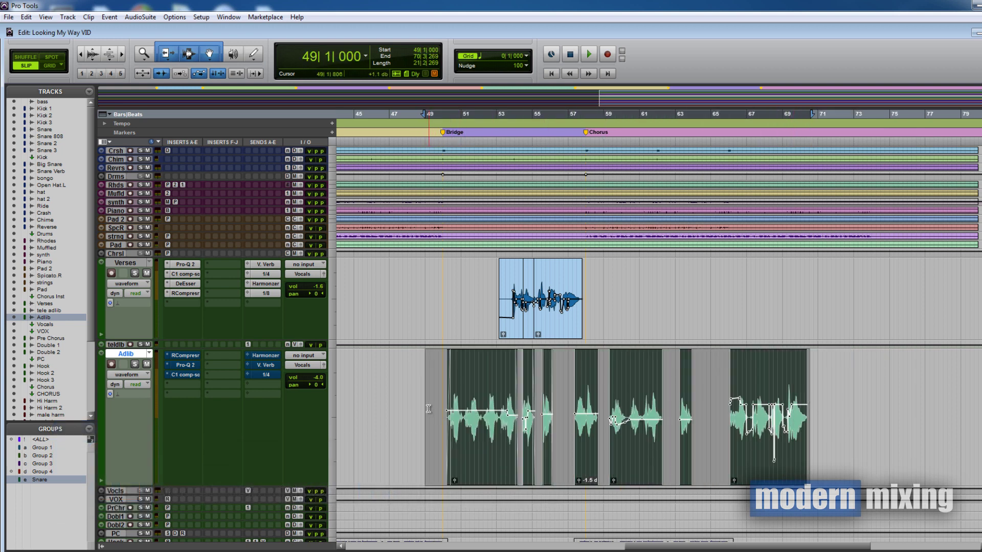
Place the insertion point at the first Adlib clip's start (49|4|922) with no range selected.
drag(429, 412, 520, 414)
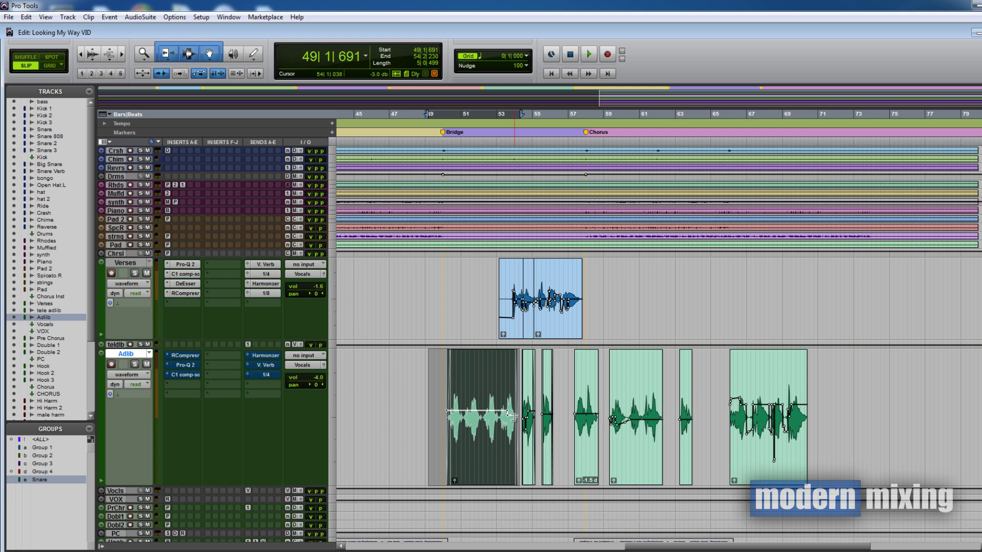
click(448, 412)
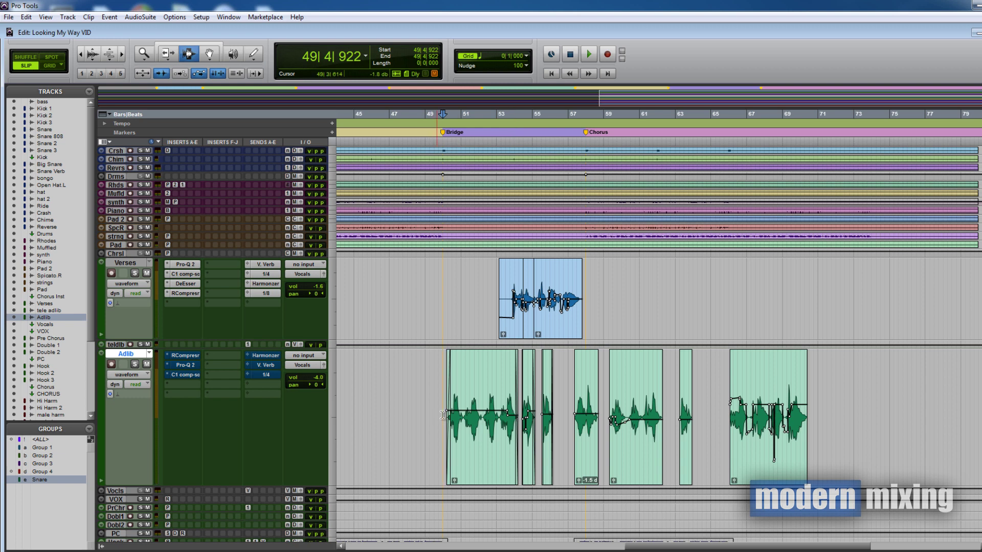
drag(444, 417, 519, 419)
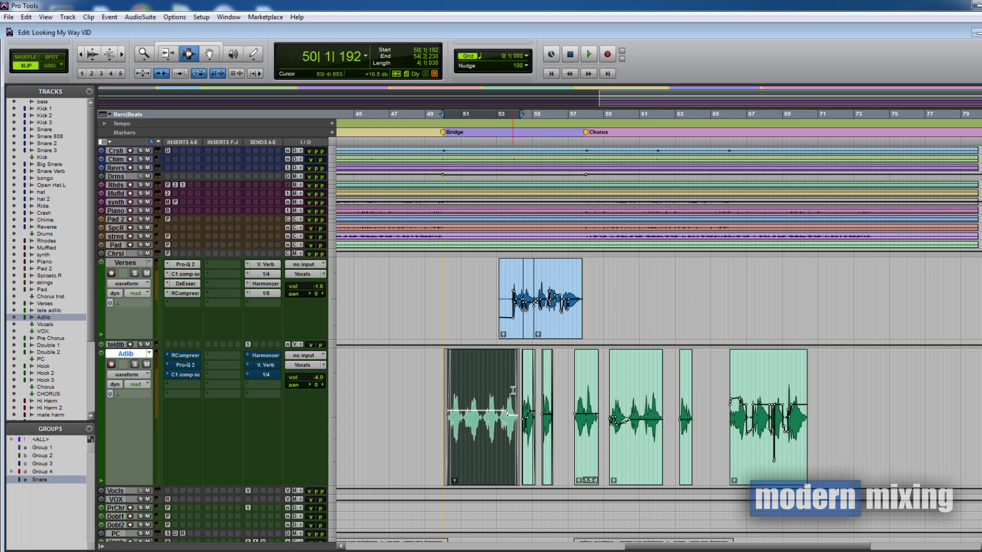
click(444, 392)
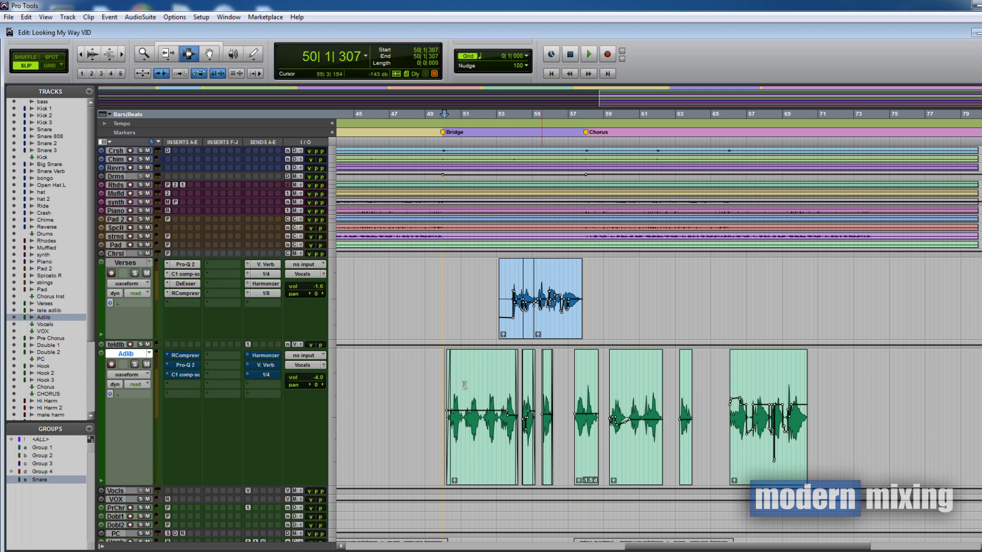
click(438, 392)
drag(438, 392, 521, 399)
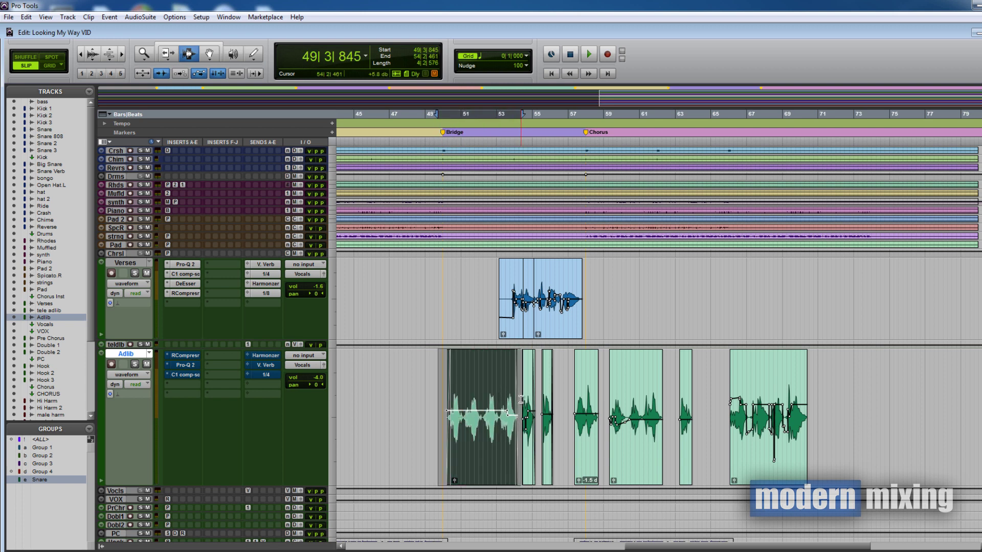
click(442, 395)
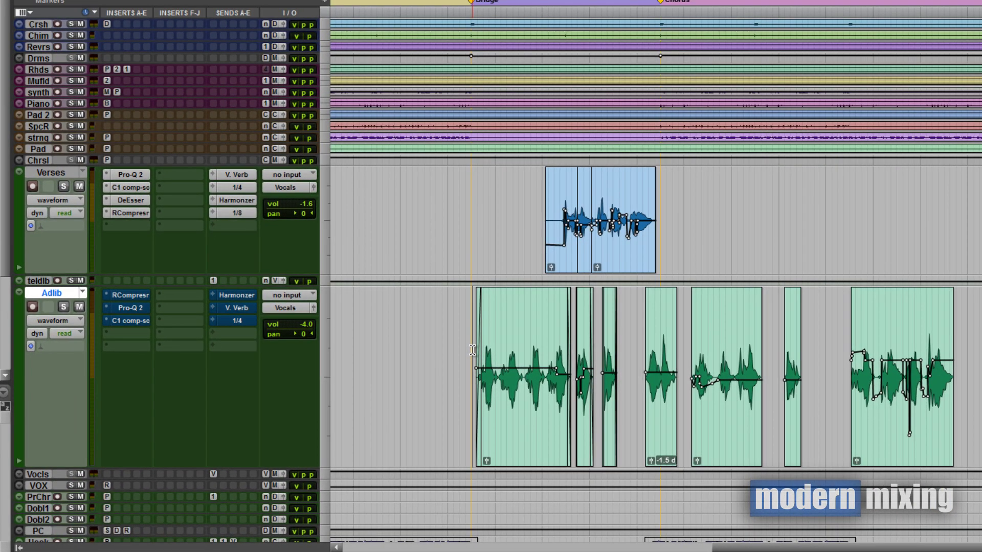
While playing the adlibs, re-enable the Adlib RCompressor and C1 comp inserts, then stop playback.
key(space)
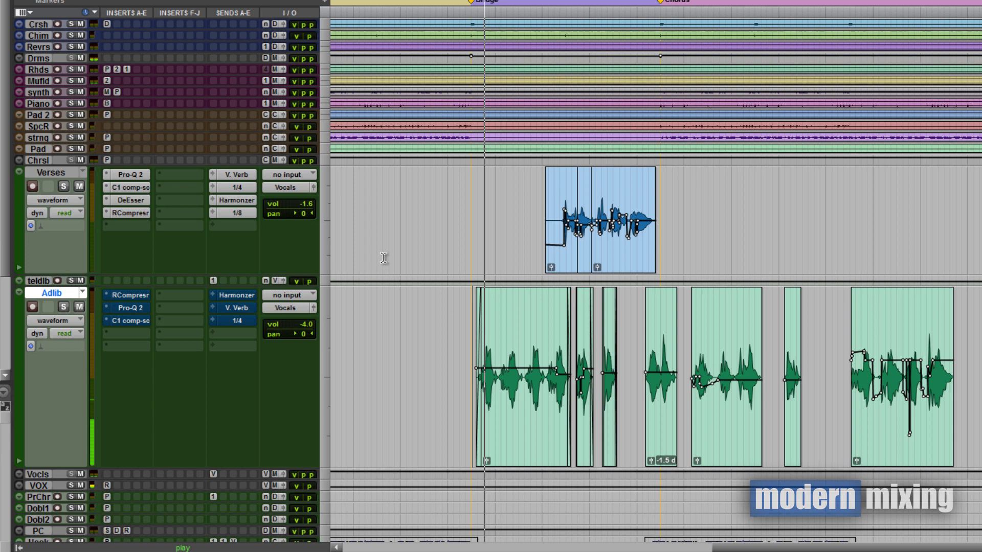
ctrl+click(139, 296)
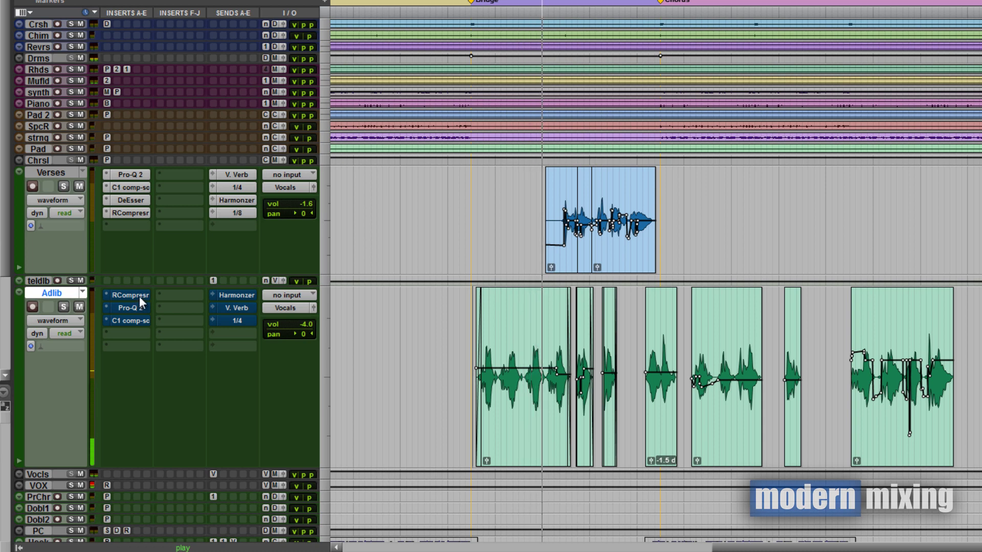
key(space)
key(space)
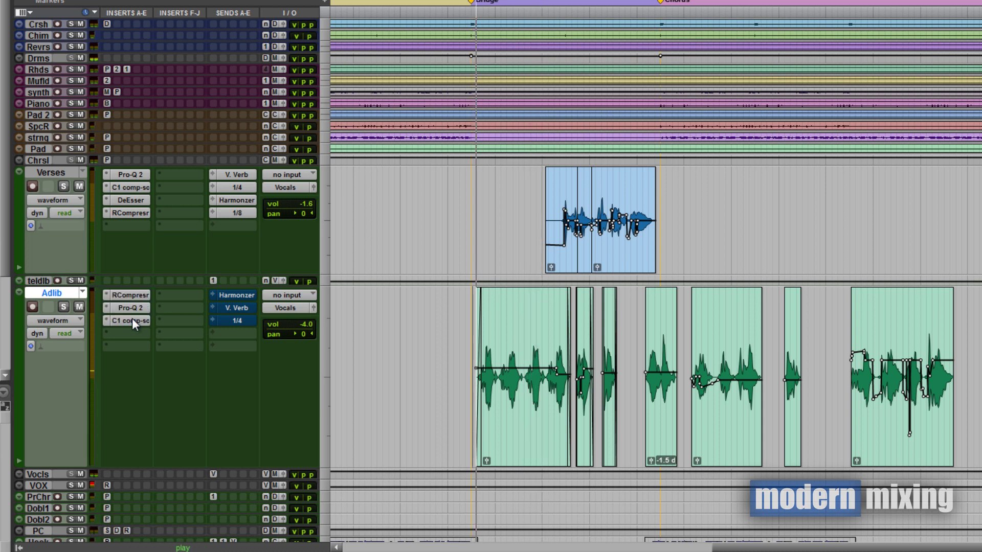
ctrl+click(134, 320)
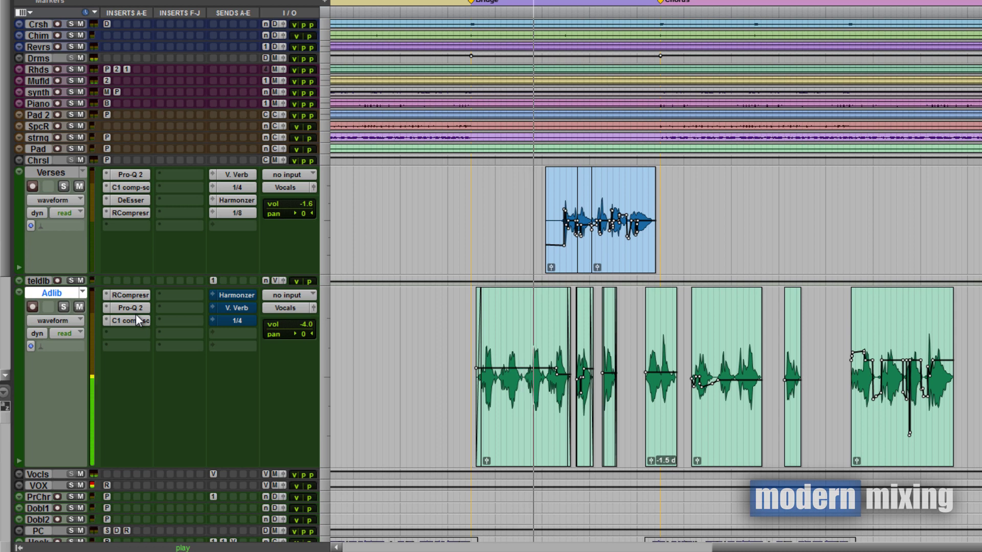
key(space)
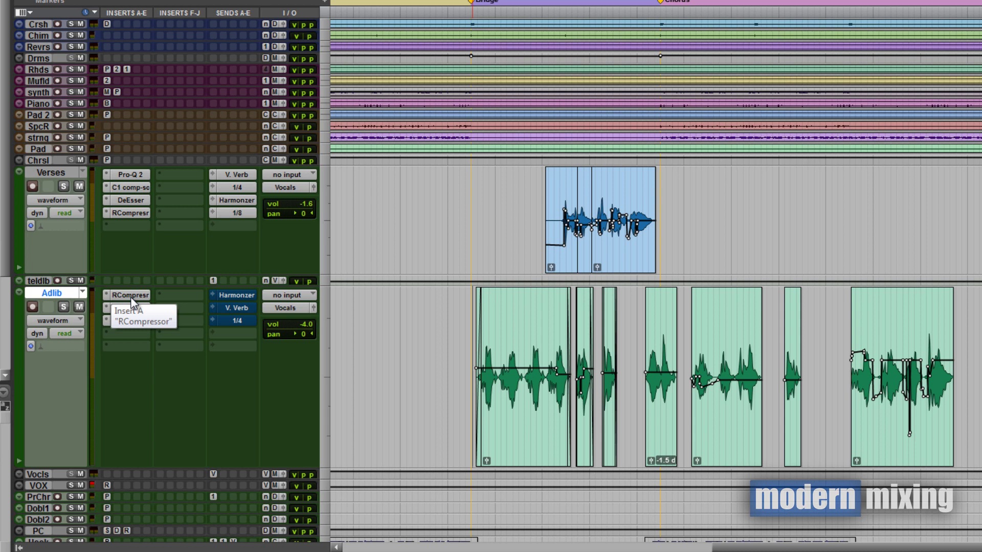
Open the Adlib RCompressor window (Thresh -11.4, Ratio 1.73, Gain 1.0) and position it on screen.
click(131, 296)
drag(787, 5, 689, 88)
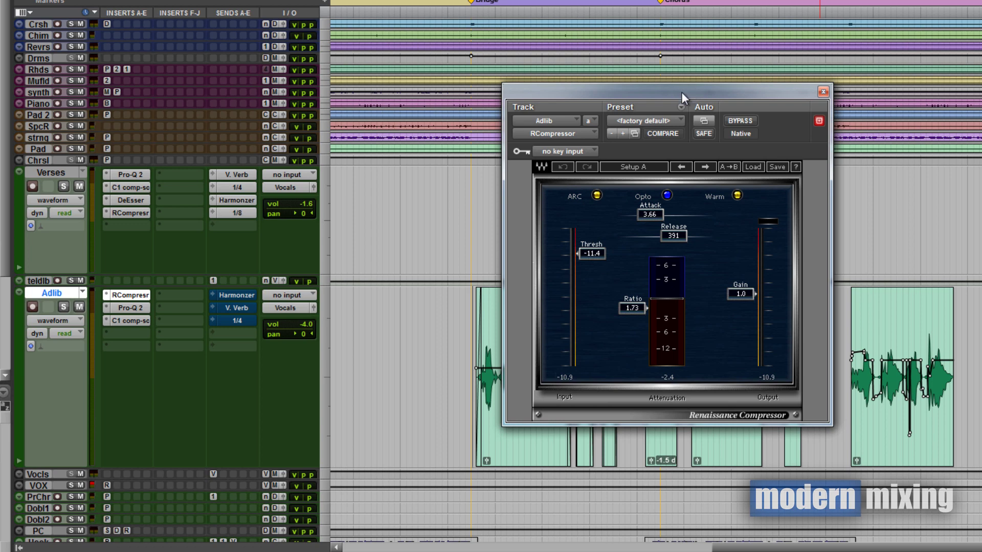
drag(682, 92, 693, 30)
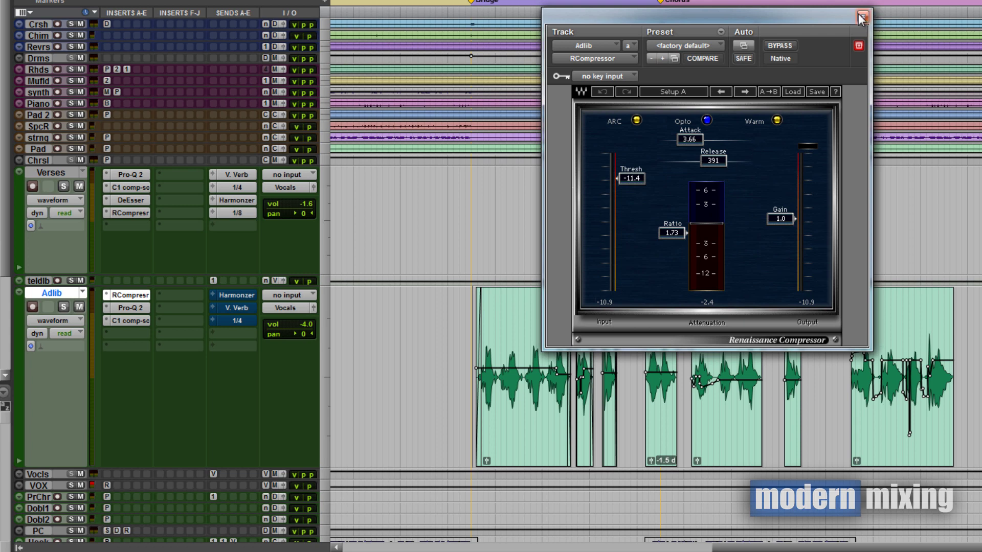
Bypass the Adlib processing, play the unprocessed adlib, then switch the compressor back on.
drag(834, 19, 863, 53)
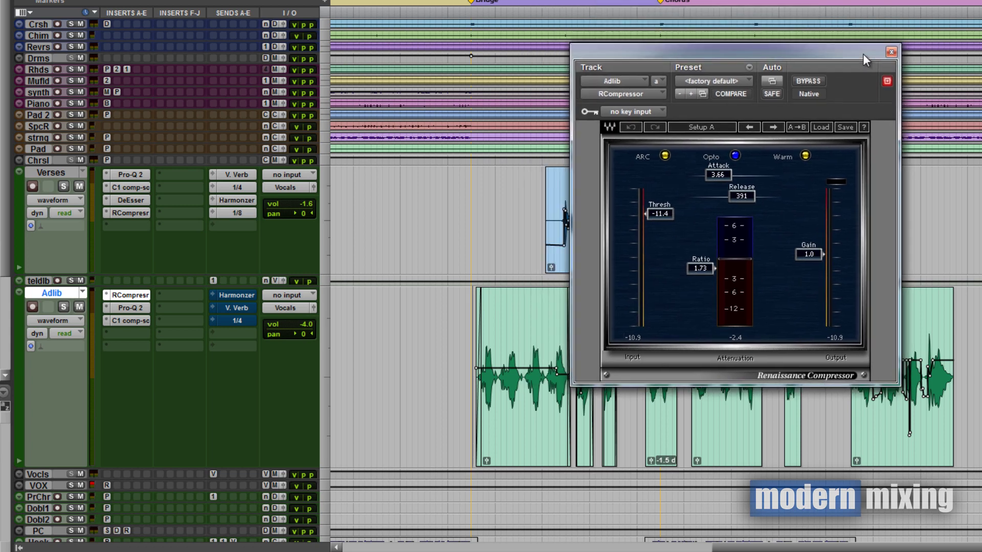
ctrl+alt+click(130, 295)
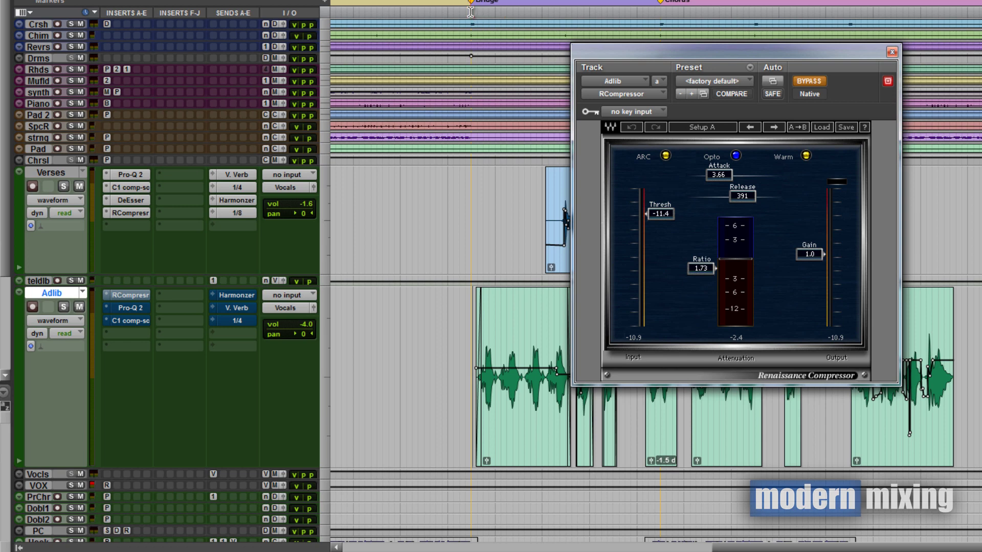
key(space)
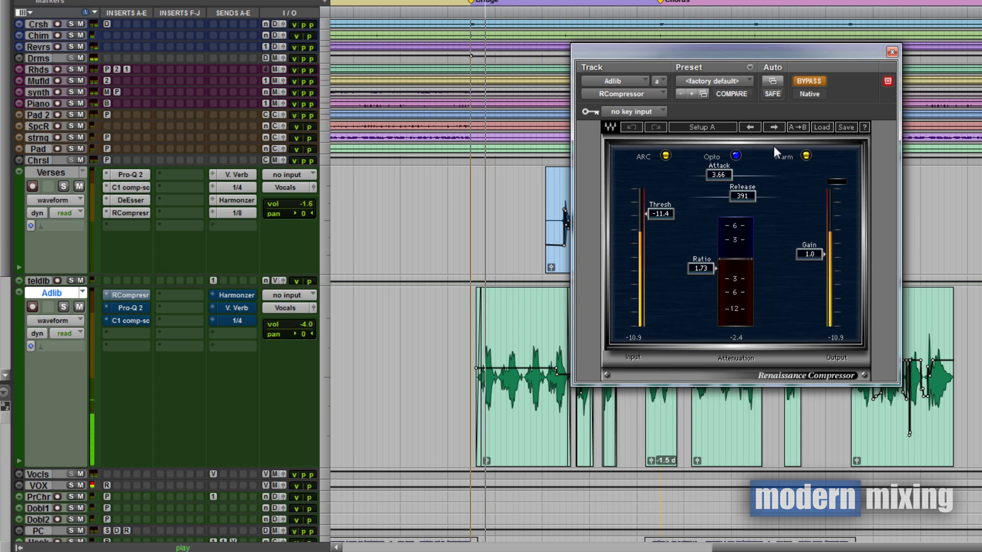
click(813, 81)
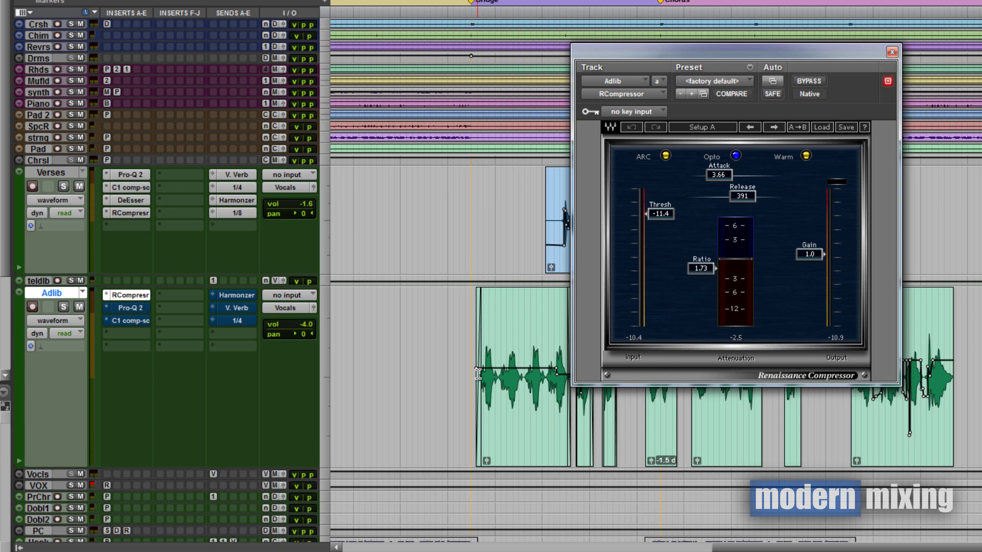
Clear the range at the Adlib clip's start and close the RCompressor window.
drag(477, 377, 512, 376)
click(464, 362)
click(892, 52)
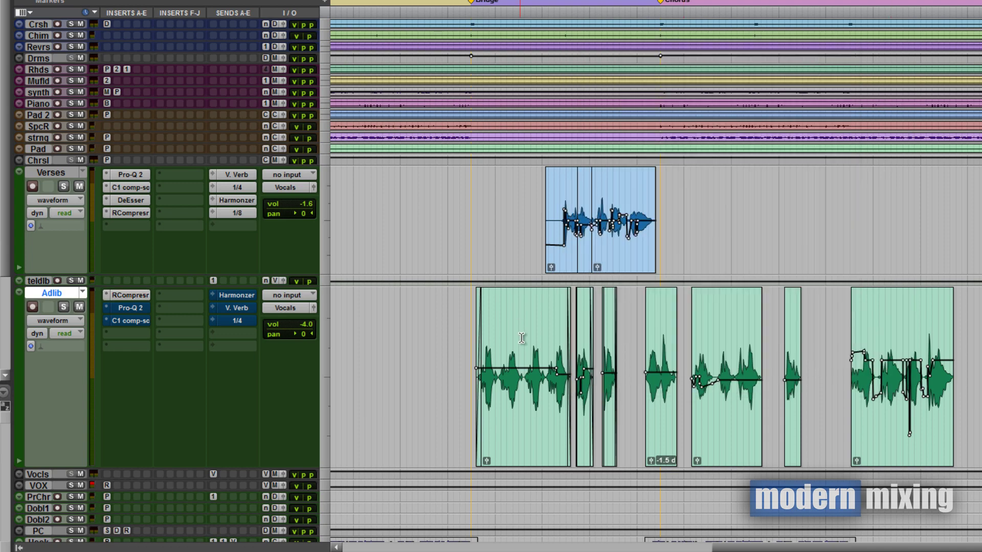
Open the Adlib Pro-Q 2 (high-pass near 139.90 Hz, −1.50 dB at 338 Hz) clear of the vocal regions.
click(130, 307)
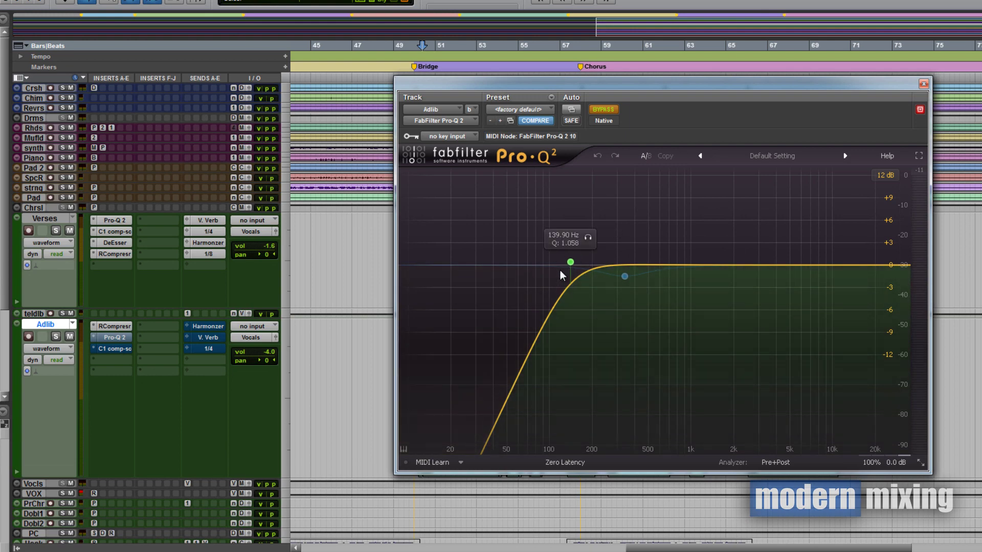
drag(622, 85, 656, 95)
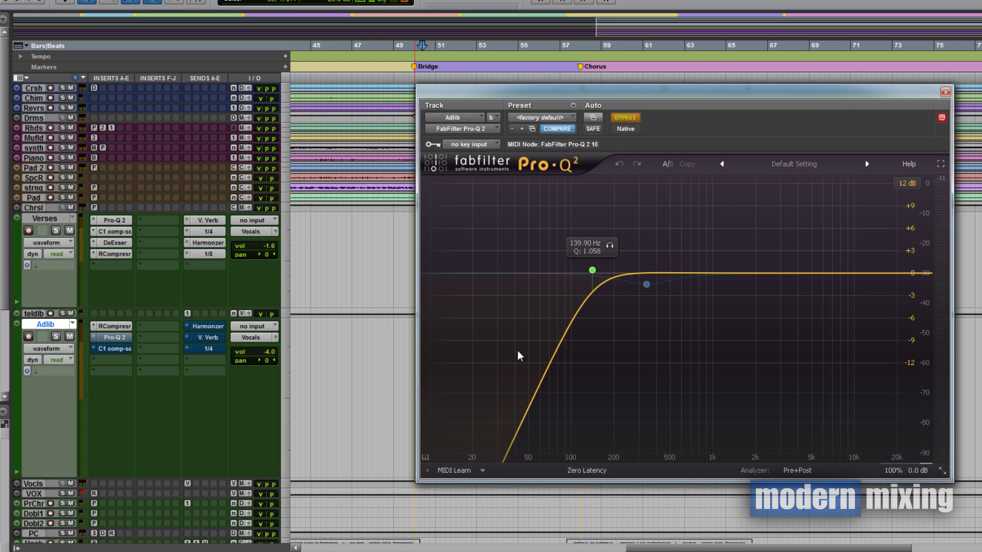
drag(623, 104, 745, 77)
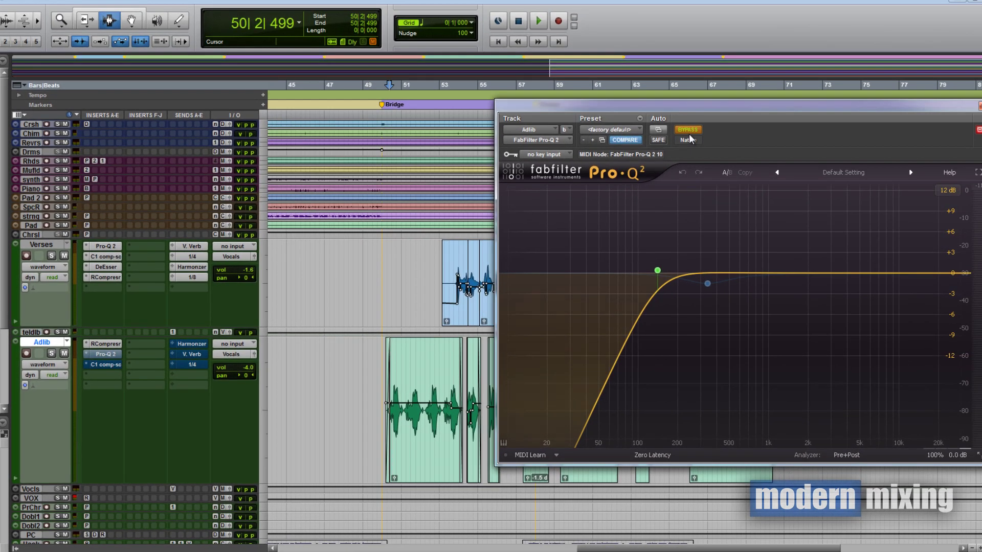
While playing the adlibs, switch Pro-Q 2 back on, then stop playback and close the EQ.
key(space)
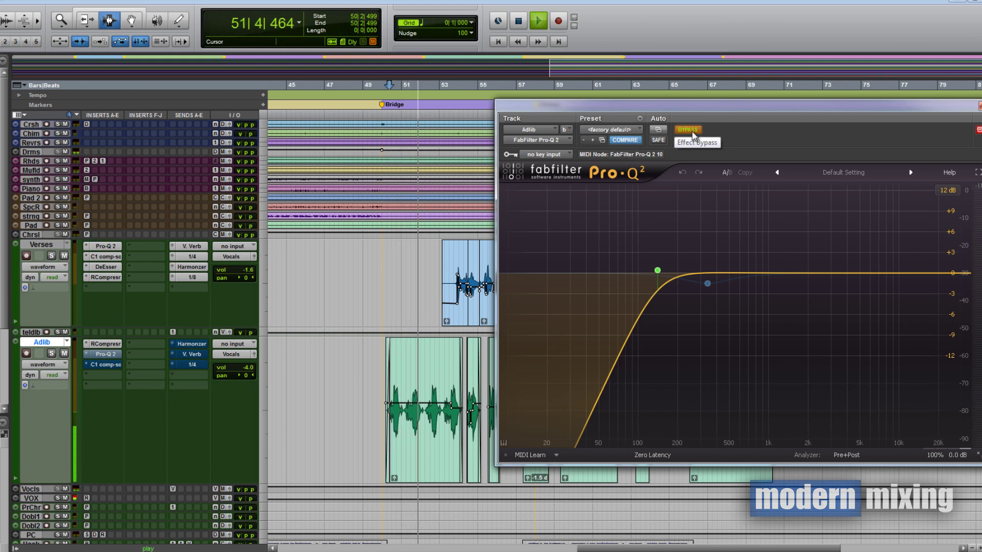
click(691, 131)
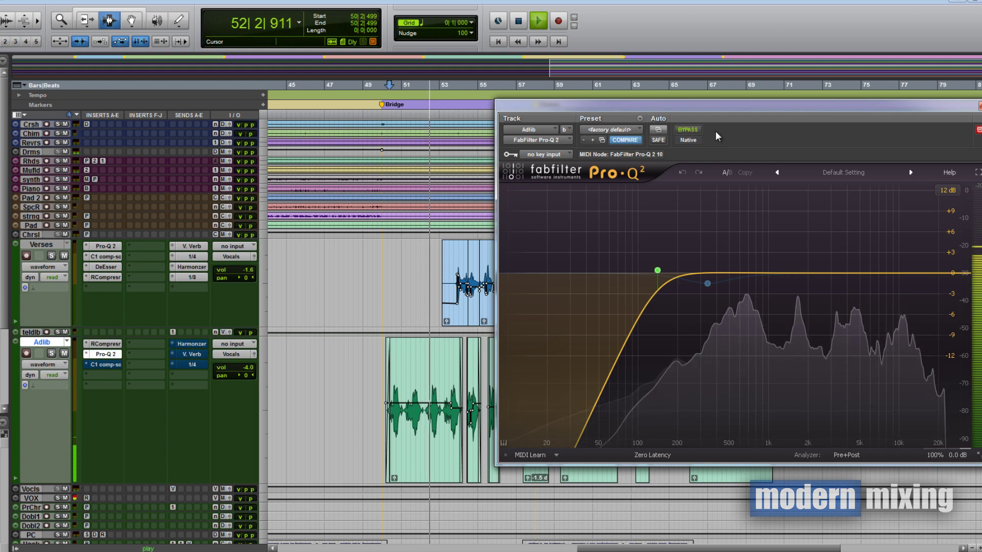
drag(735, 116, 717, 123)
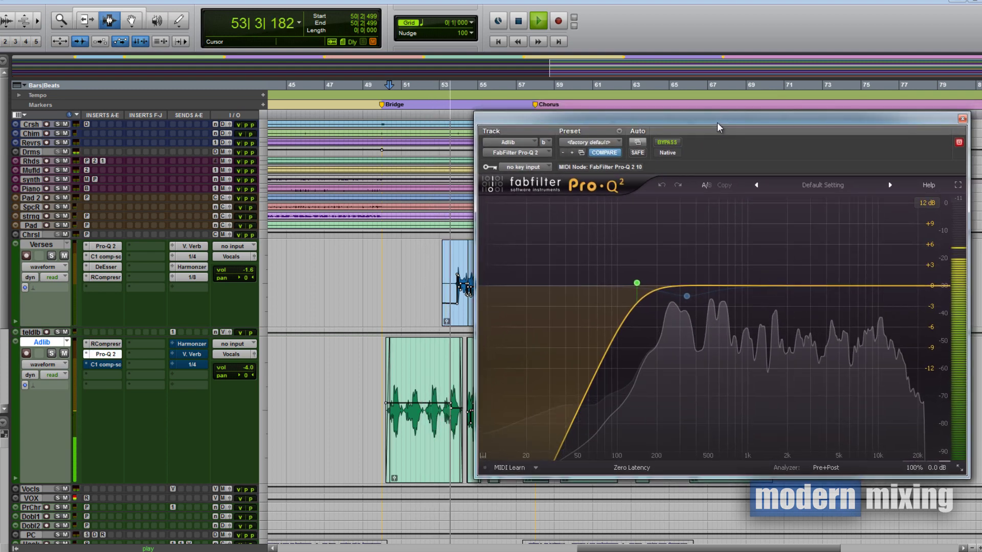
key(space)
click(962, 119)
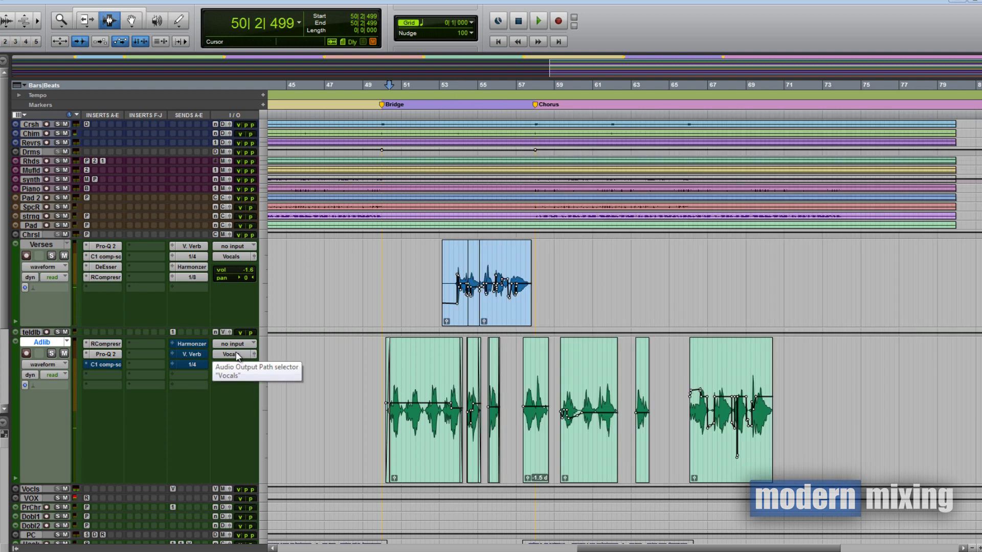
Open the Adlib C1 comp-sc window (threshold -25.8, ratio 6.88:1) and move it right.
click(106, 364)
drag(607, 128, 686, 124)
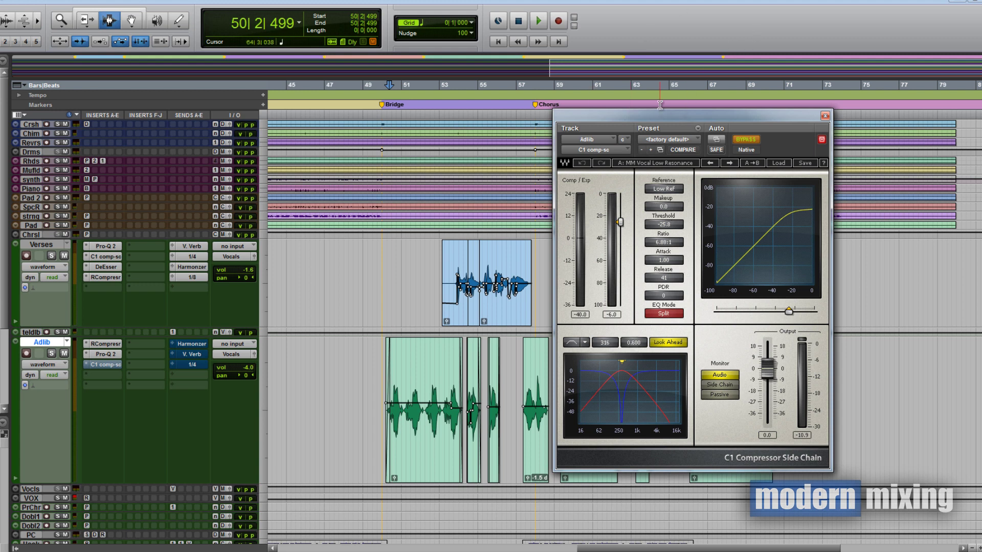
Audition the adlibs, turn the C1 compressor back on, stop playback and move its window left.
key(space)
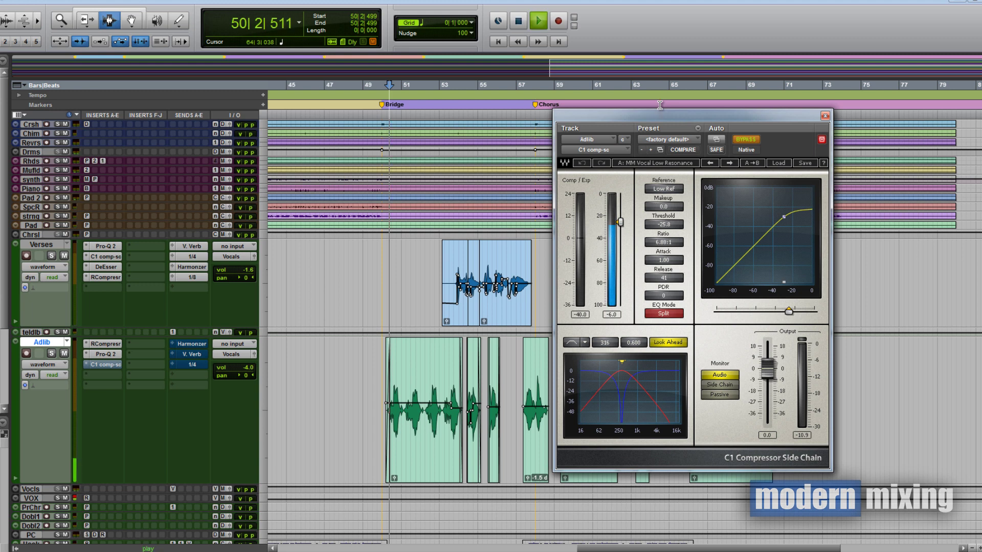
click(750, 138)
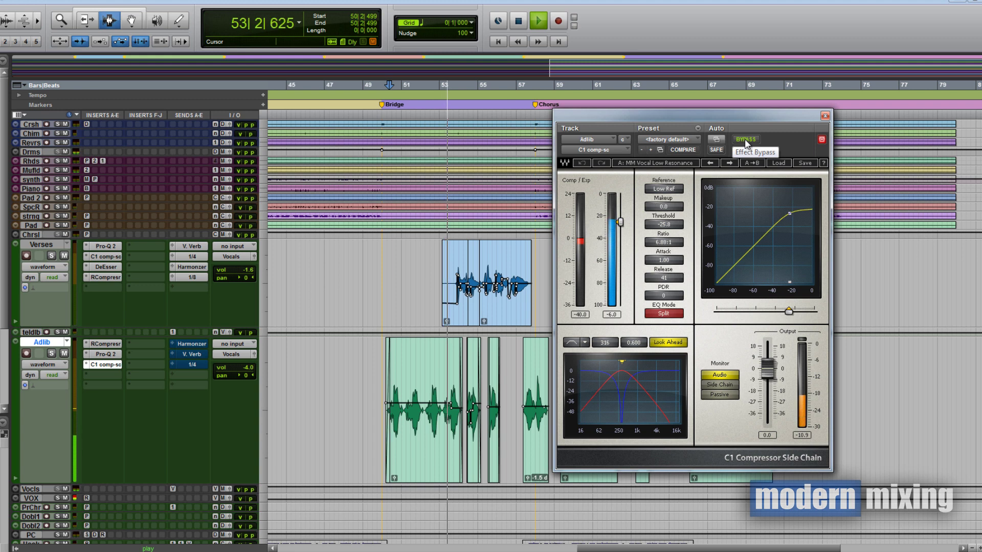
key(space)
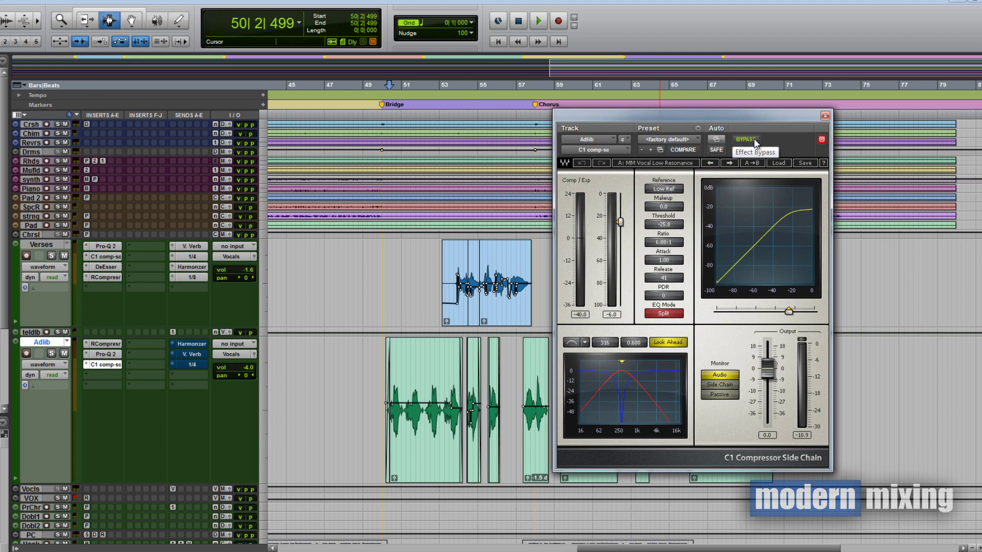
drag(748, 119, 511, 113)
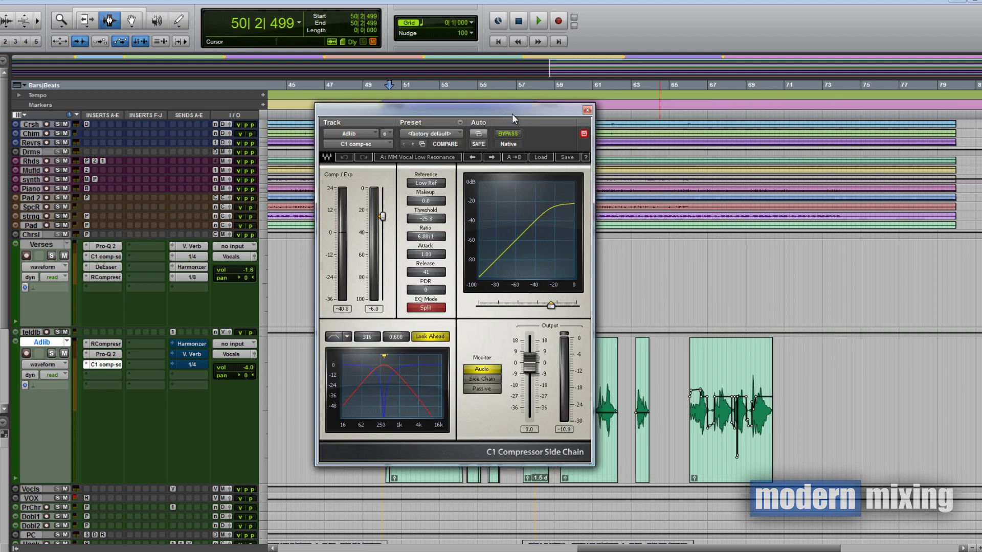
Close the C1 compressor and set the playback start at bar 50.
click(587, 110)
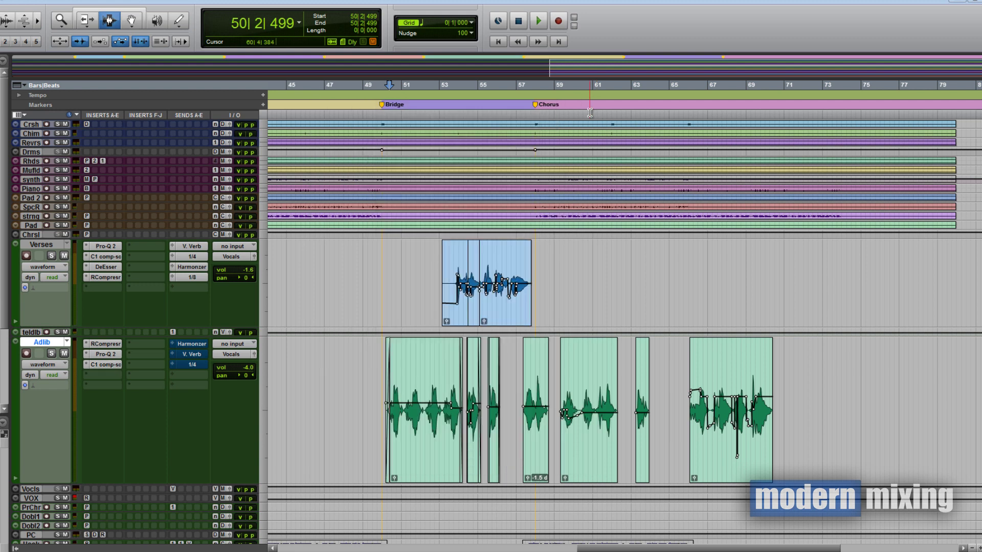
click(407, 311)
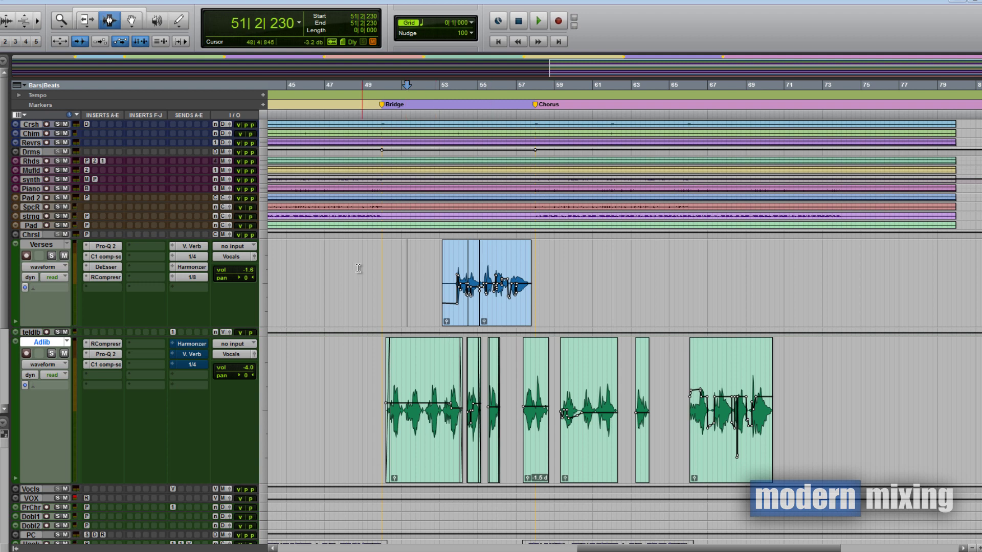
click(386, 116)
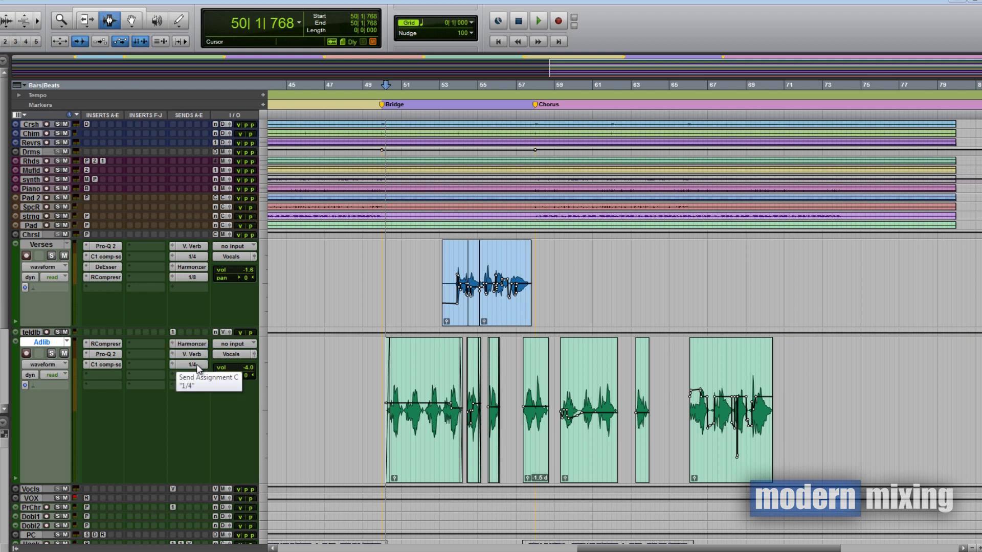
Play from bar 50, then select bars 49|4 to 54|4 on the Adlib track.
key(space)
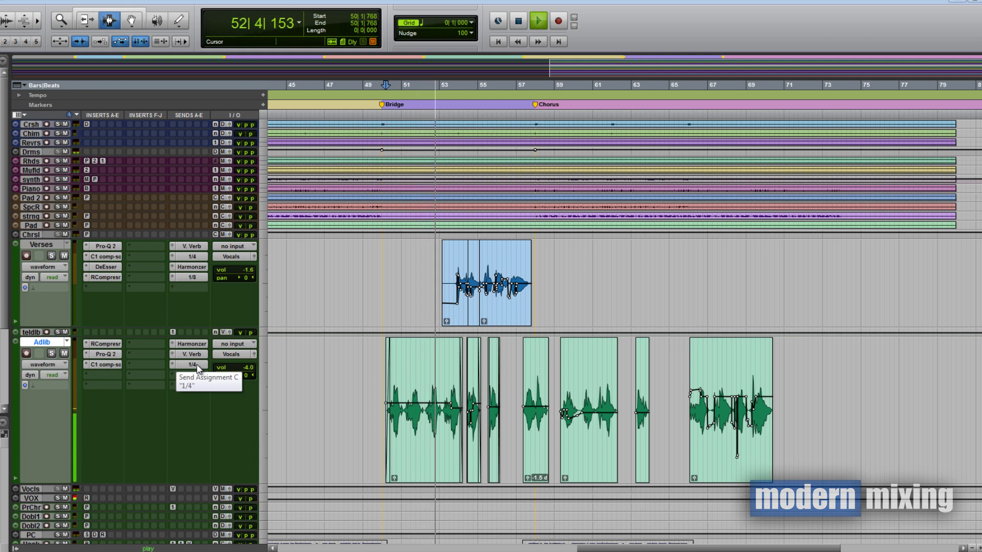
key(space)
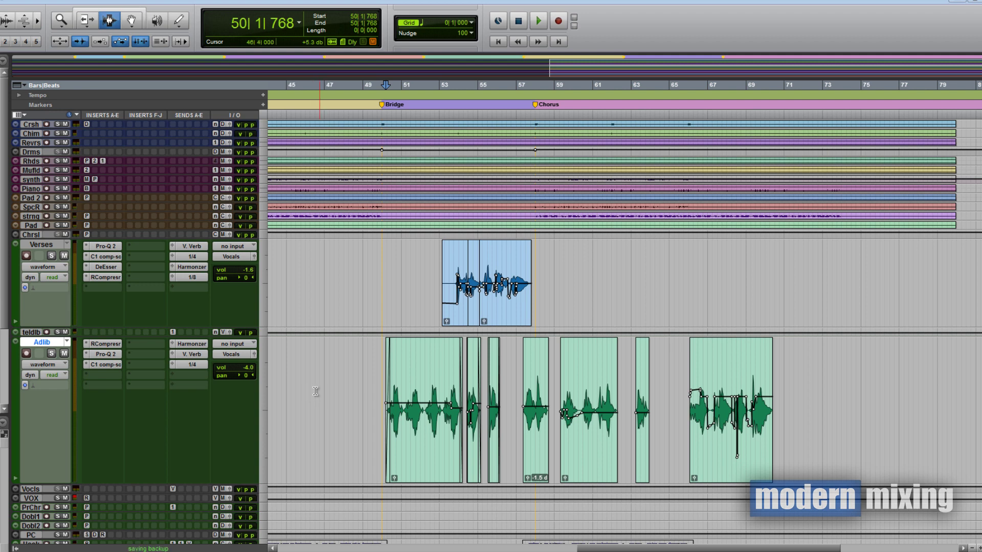
drag(385, 400, 480, 401)
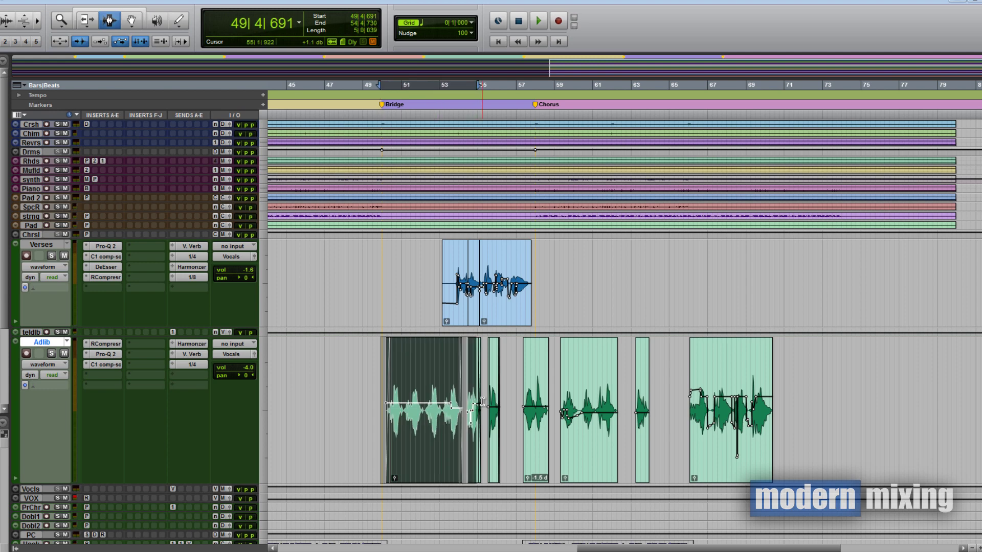